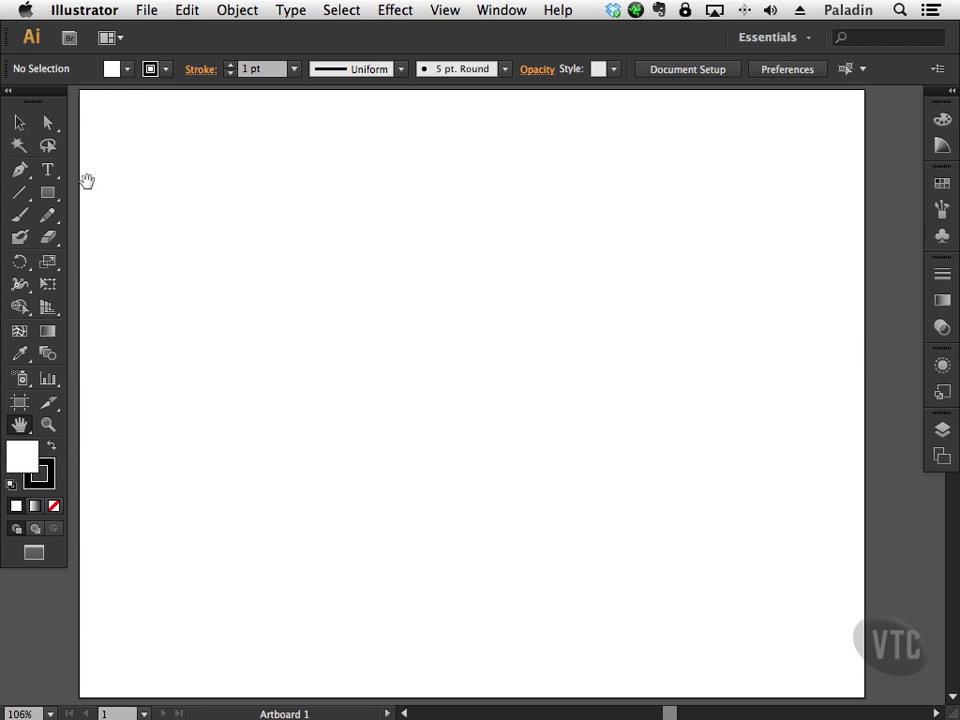
# Show the Pathfinder panel and move it to the upper right of the artboard.
pyautogui.click(505, 12)
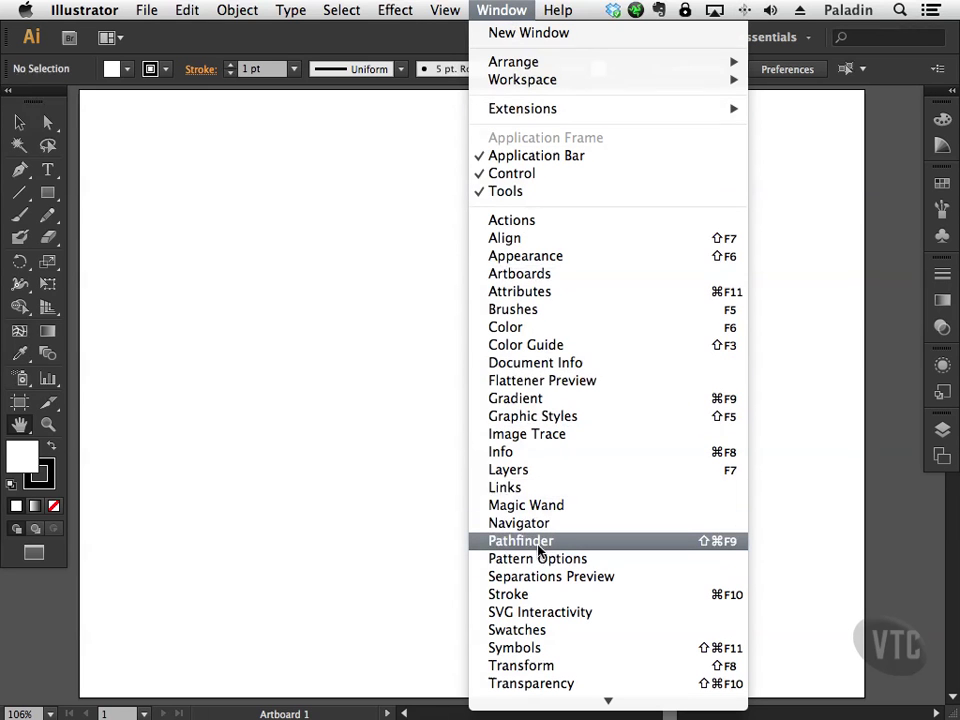
pyautogui.click(572, 546)
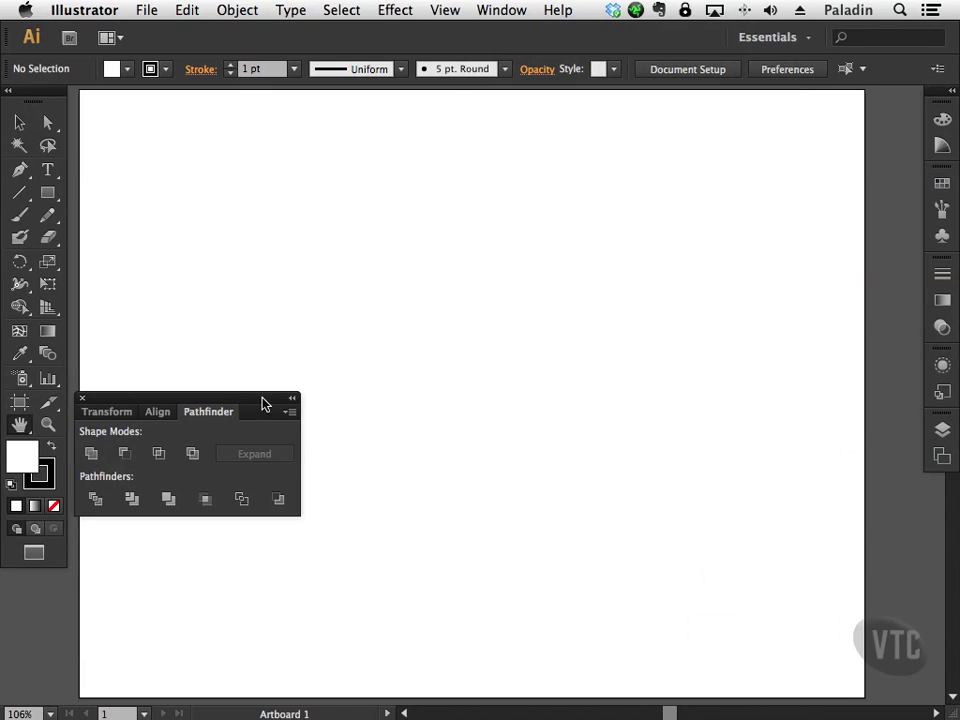
pyautogui.moveTo(264, 401); pyautogui.dragTo(847, 166)
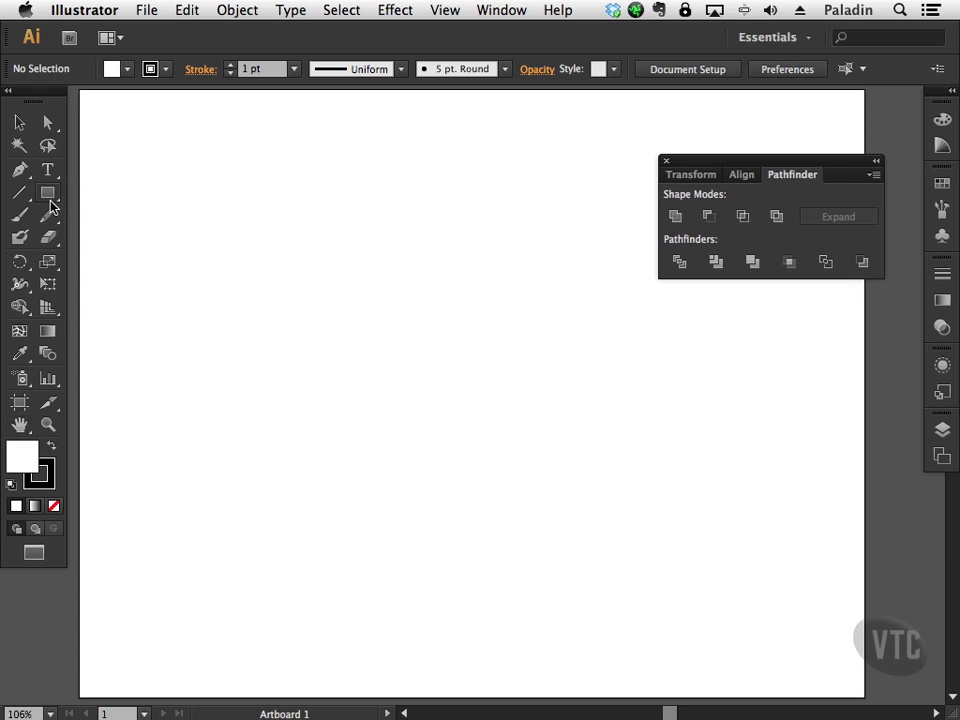
pyautogui.moveTo(47, 192); pyautogui.dragTo(100, 264)
# Draw a hexagon at upper left and drag its upper-right and lower-right corners outward.
pyautogui.moveTo(318, 261); pyautogui.dragTo(456, 317)
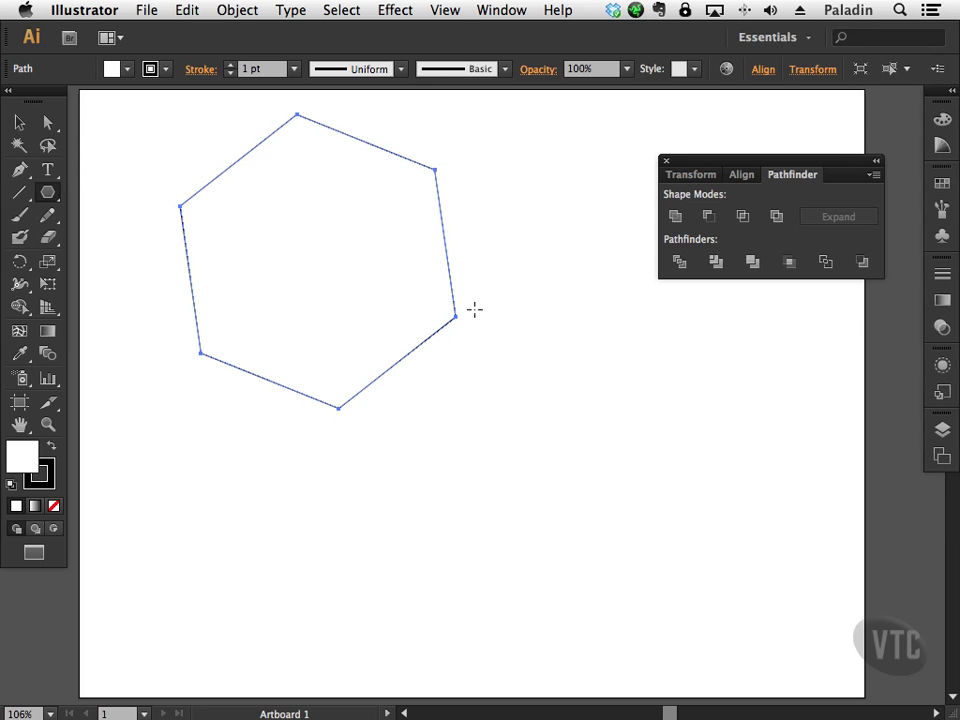
pyautogui.click(47, 122)
pyautogui.moveTo(449, 160); pyautogui.dragTo(525, 168)
pyautogui.click(435, 171)
pyautogui.moveTo(436, 176)
pyautogui.mouseDown()
pyautogui.moveTo(373, 291)
pyautogui.moveTo(529, 161)
pyautogui.moveTo(369, 232)
pyautogui.moveTo(441, 156)
pyautogui.mouseUp()
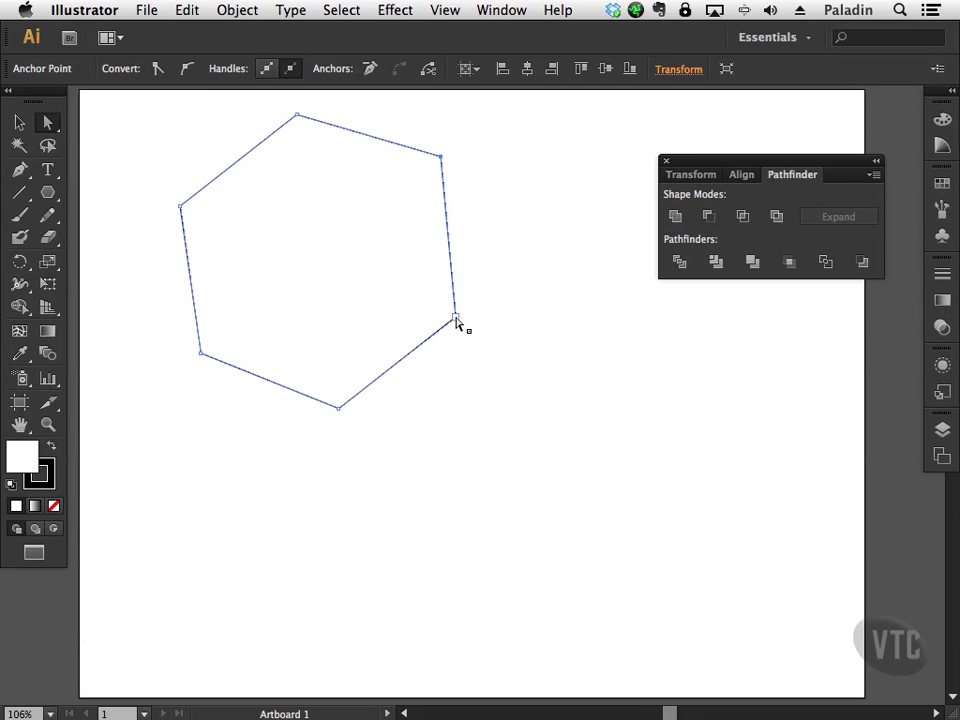
pyautogui.moveTo(454, 320)
pyautogui.mouseDown()
pyautogui.moveTo(471, 321)
pyautogui.moveTo(468, 311)
pyautogui.mouseUp()
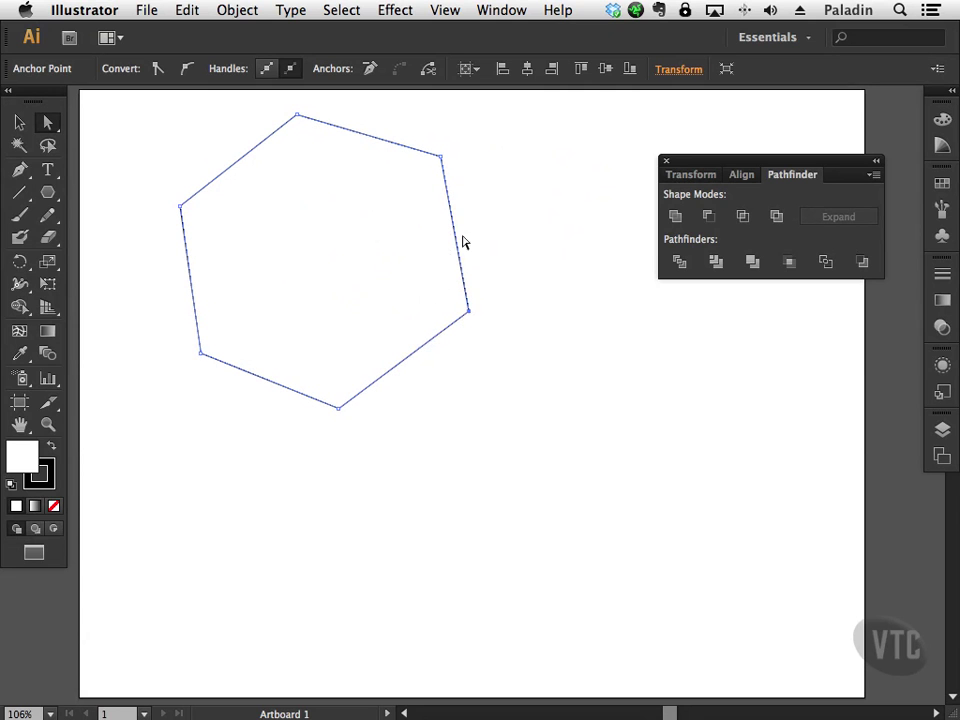
pyautogui.click(51, 195)
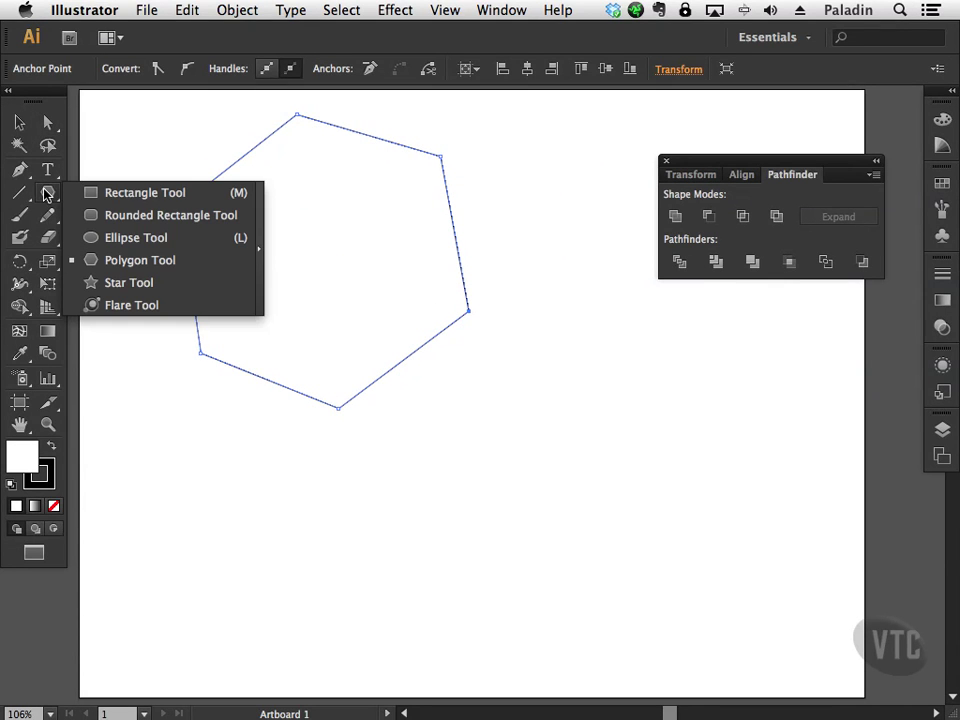
# Draw a rounded rectangle over the hexagon's lower half and a star at its right edge.
pyautogui.click(110, 220)
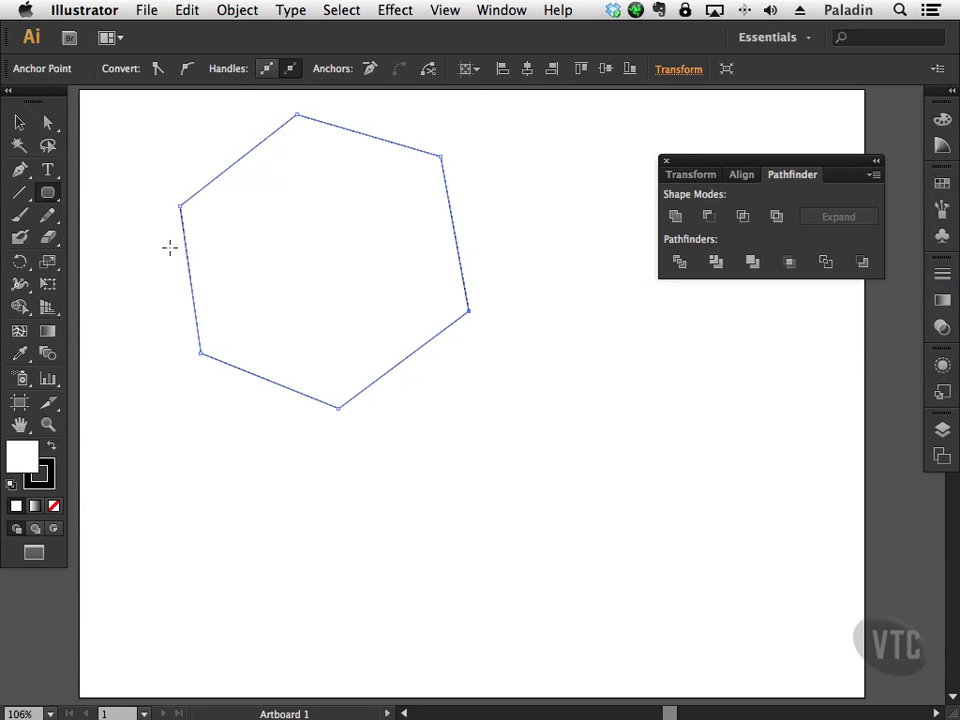
pyautogui.moveTo(130, 293)
pyautogui.mouseDown()
pyautogui.moveTo(178, 361)
pyautogui.moveTo(390, 486)
pyautogui.moveTo(534, 529)
pyautogui.moveTo(514, 519)
pyautogui.moveTo(514, 533)
pyautogui.mouseUp()
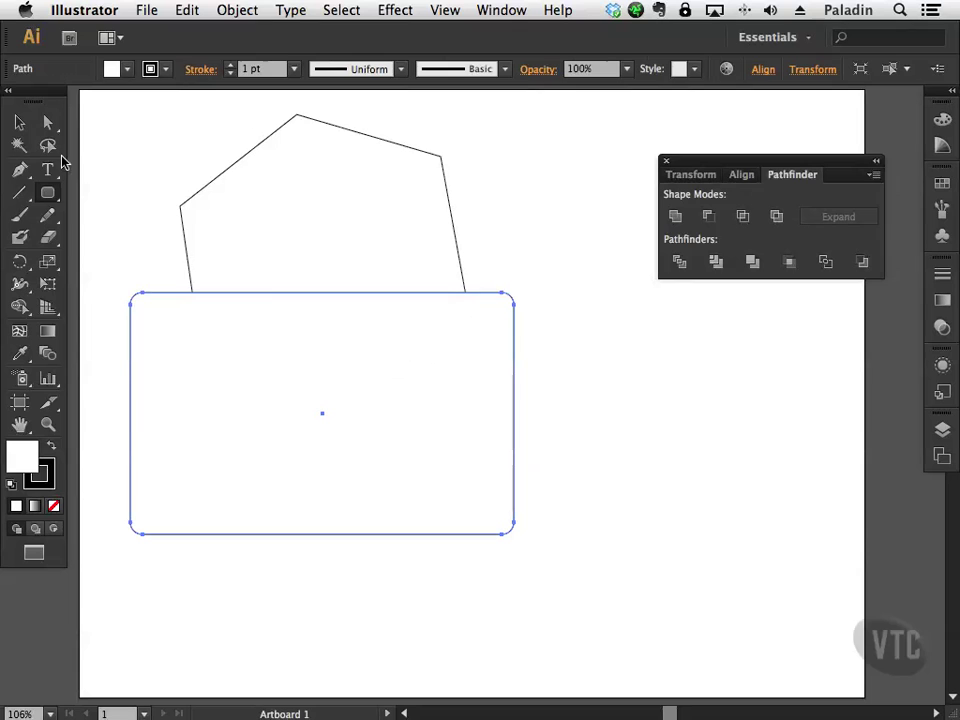
pyautogui.click(48, 193)
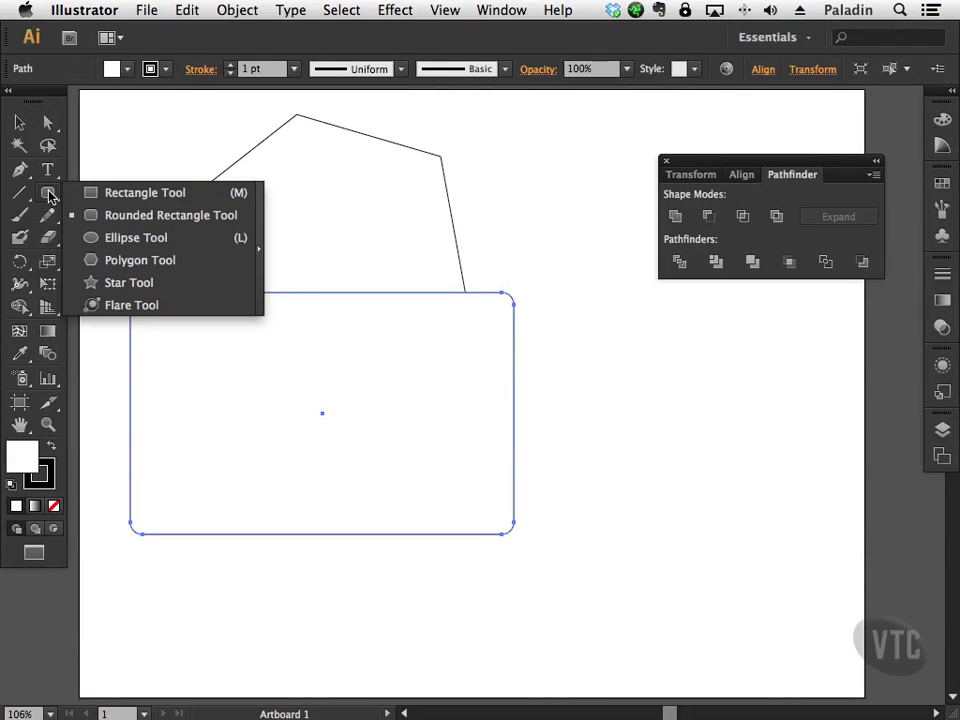
pyautogui.click(110, 282)
pyautogui.moveTo(540, 413); pyautogui.dragTo(577, 466)
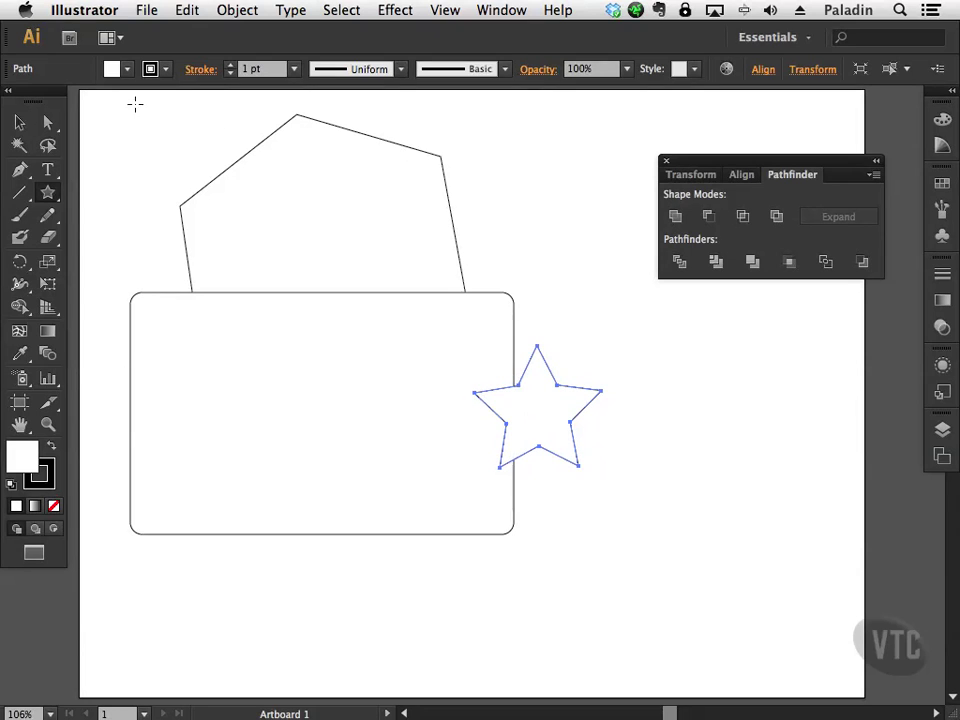
# Nudge the star right, then move hexagon, rectangle and star together toward the artboard centre.
pyautogui.click(19, 122)
pyautogui.moveTo(553, 420); pyautogui.dragTo(569, 421)
pyautogui.moveTo(654, 553); pyautogui.dragTo(150, 148)
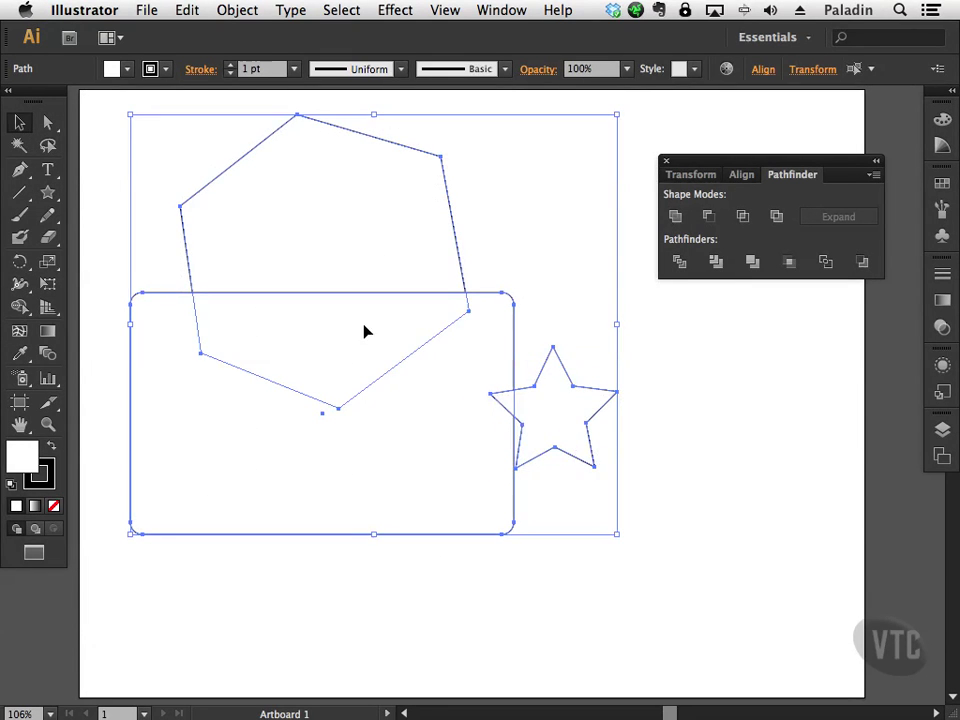
pyautogui.moveTo(488, 297); pyautogui.dragTo(610, 313)
pyautogui.click(741, 349)
# Draw a second star left of the rectangle and marquee-select all four shapes.
pyautogui.moveTo(47, 192); pyautogui.dragTo(123, 285)
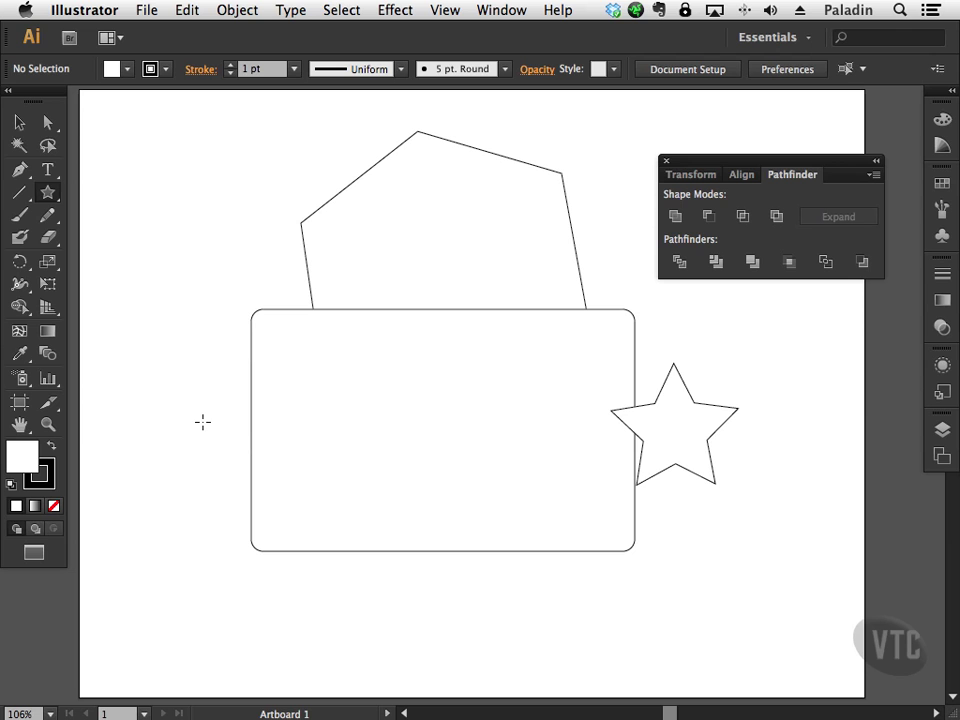
pyautogui.moveTo(203, 420); pyautogui.dragTo(245, 479)
pyautogui.click(22, 124)
pyautogui.moveTo(103, 146); pyautogui.dragTo(650, 570)
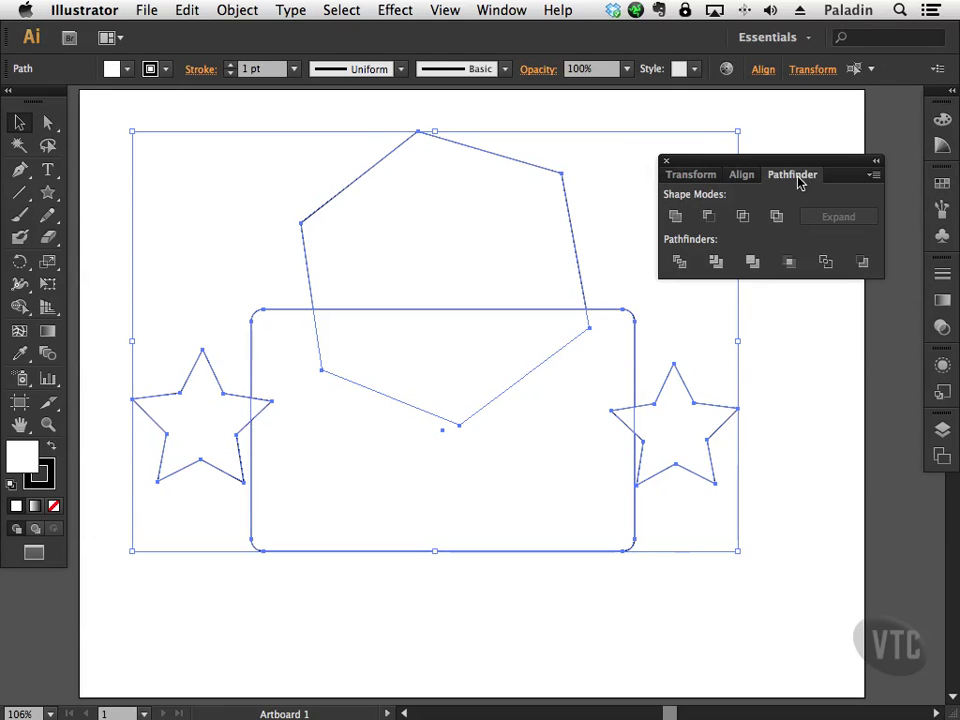
# Nudge the hexagon down-left and the right star rightward, then marquee-select all four shapes.
pyautogui.click(775, 147)
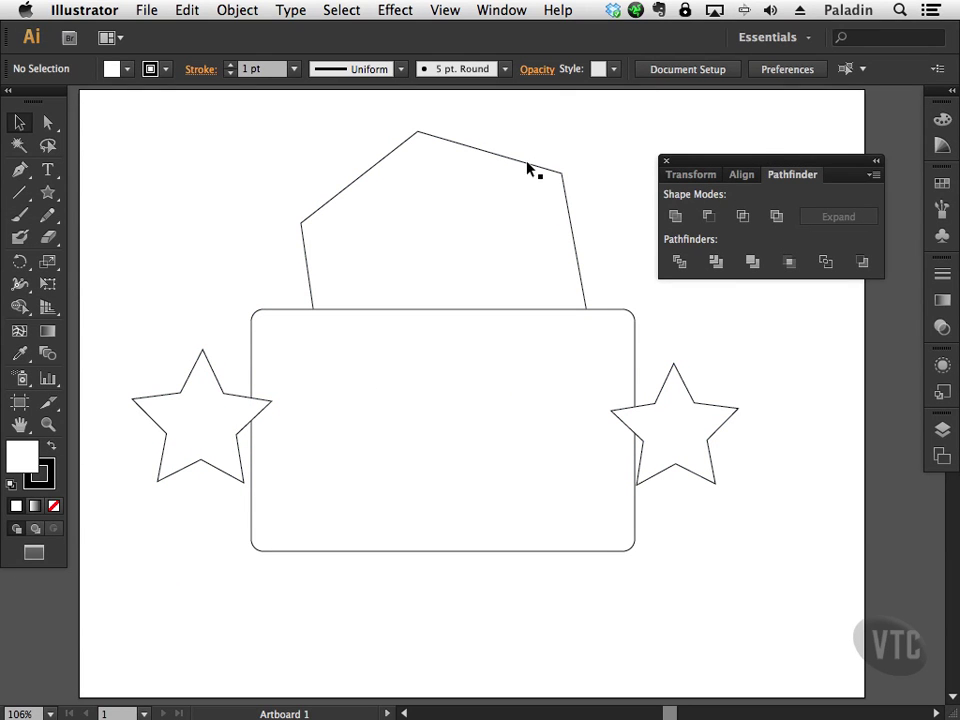
pyautogui.moveTo(529, 168); pyautogui.dragTo(524, 175)
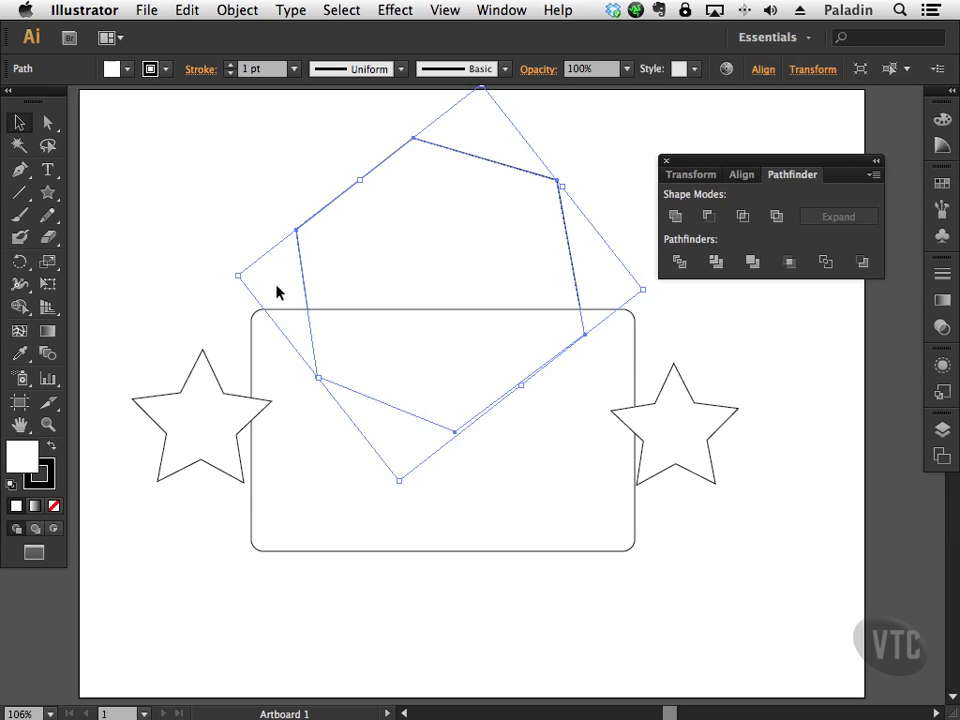
pyautogui.click(229, 231)
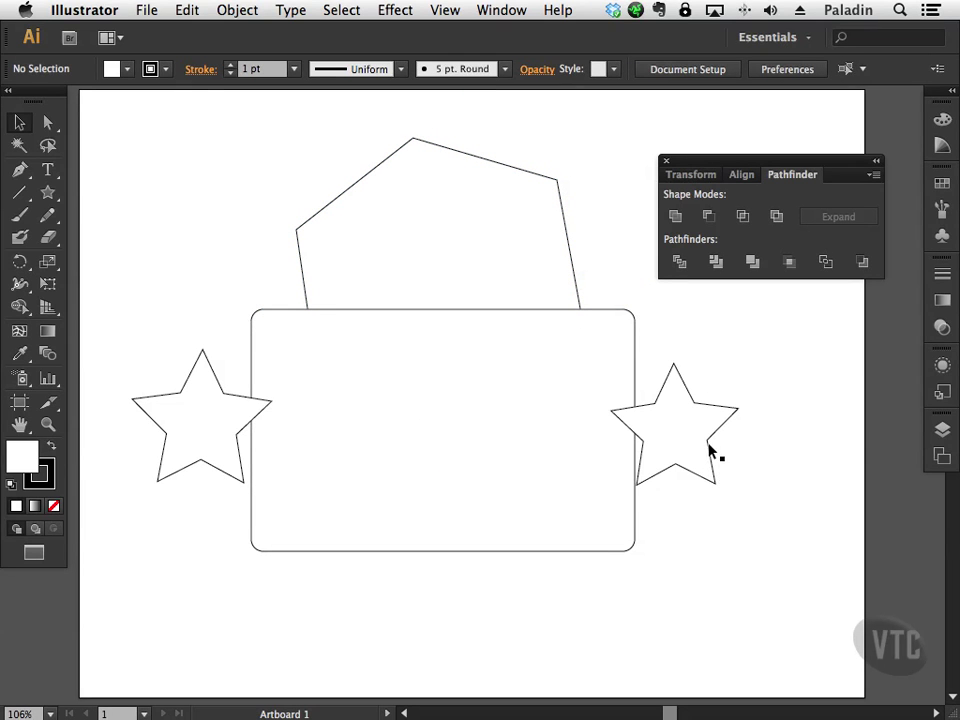
pyautogui.moveTo(711, 452); pyautogui.dragTo(718, 452)
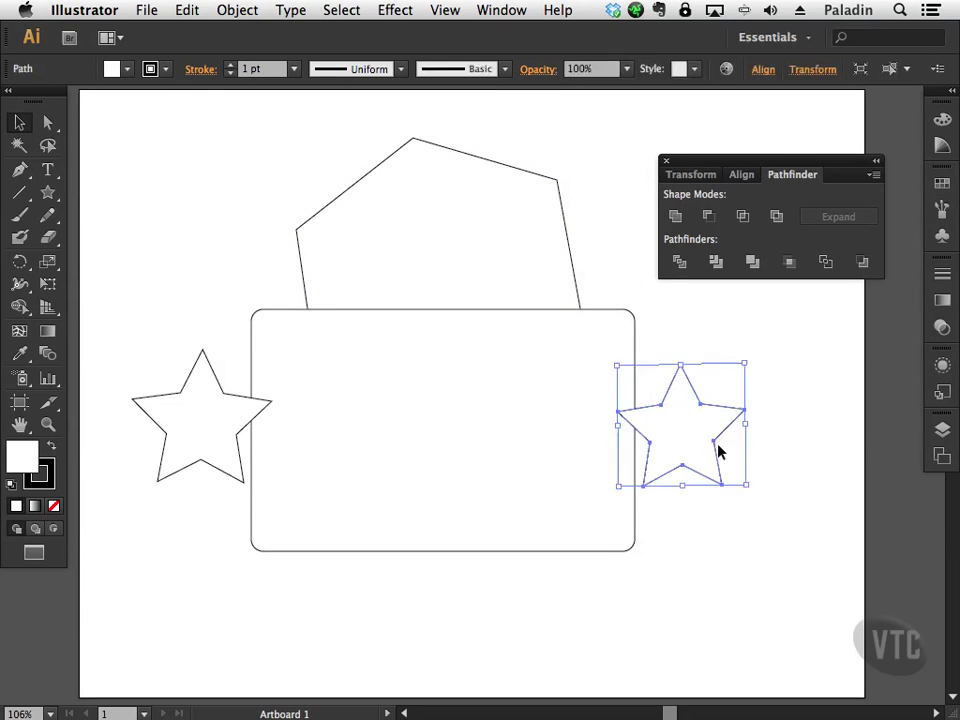
pyautogui.click(232, 447)
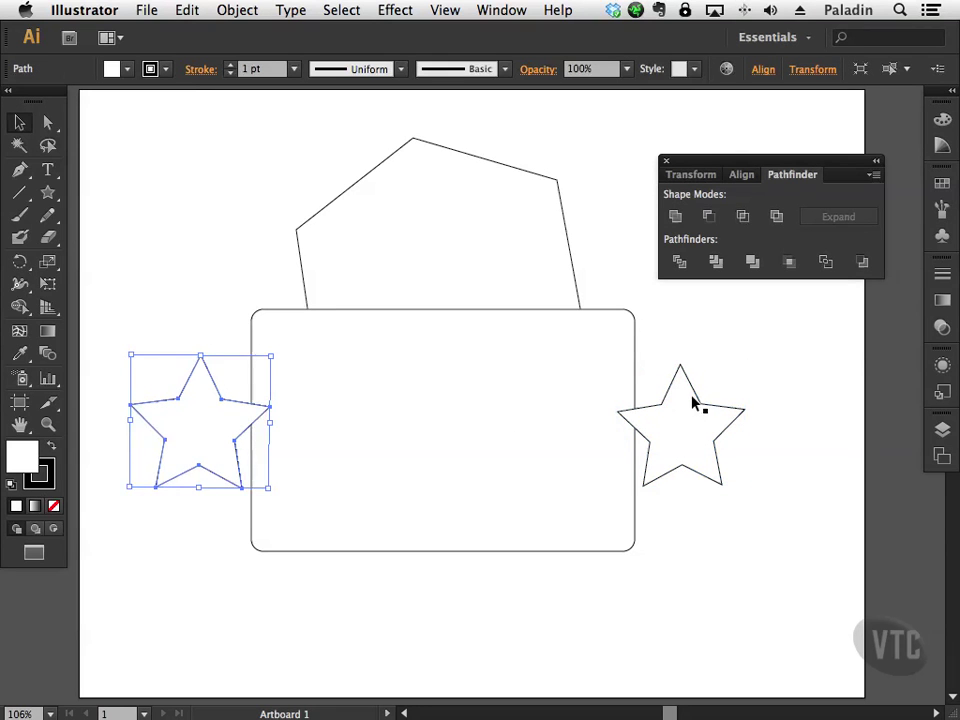
pyautogui.moveTo(703, 407); pyautogui.dragTo(710, 410)
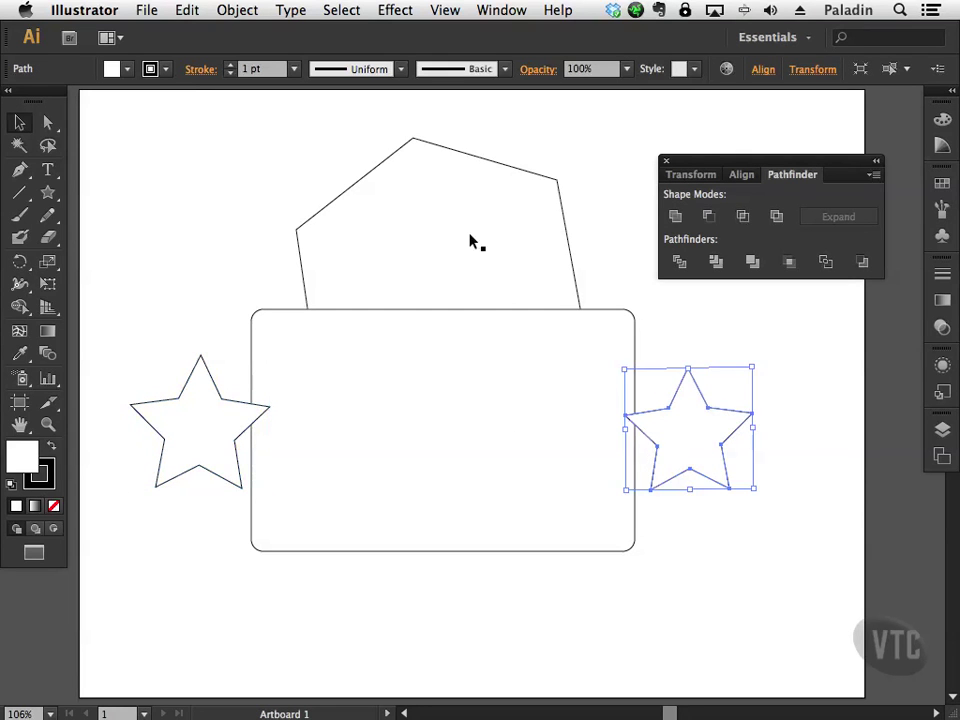
pyautogui.click(591, 249)
pyautogui.moveTo(88, 124); pyautogui.dragTo(756, 581)
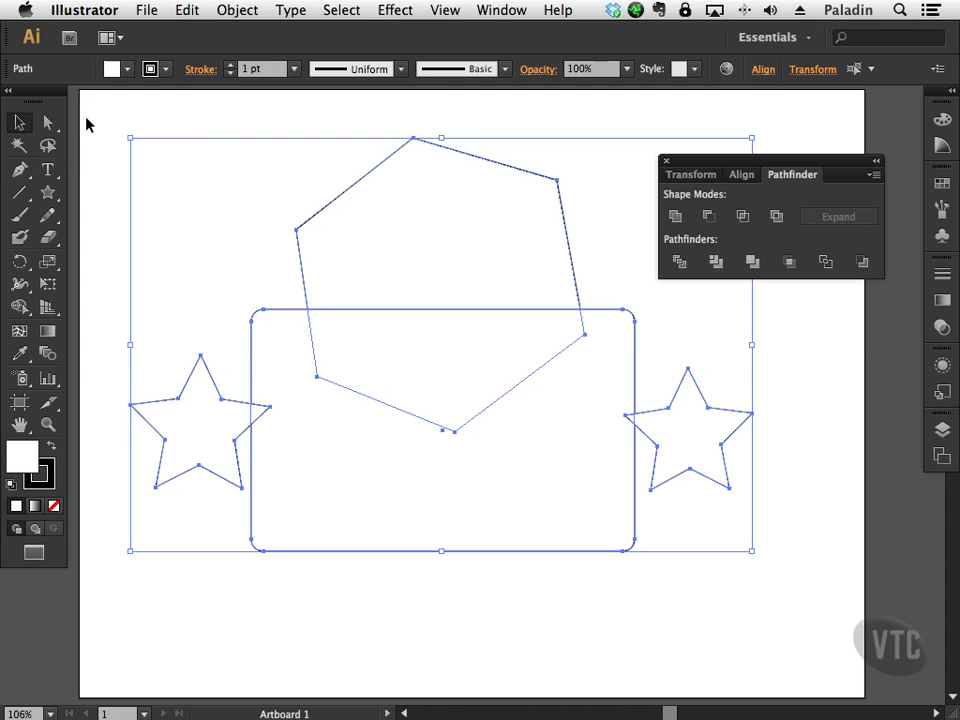
pyautogui.moveTo(86, 110); pyautogui.dragTo(798, 631)
pyautogui.click(676, 217)
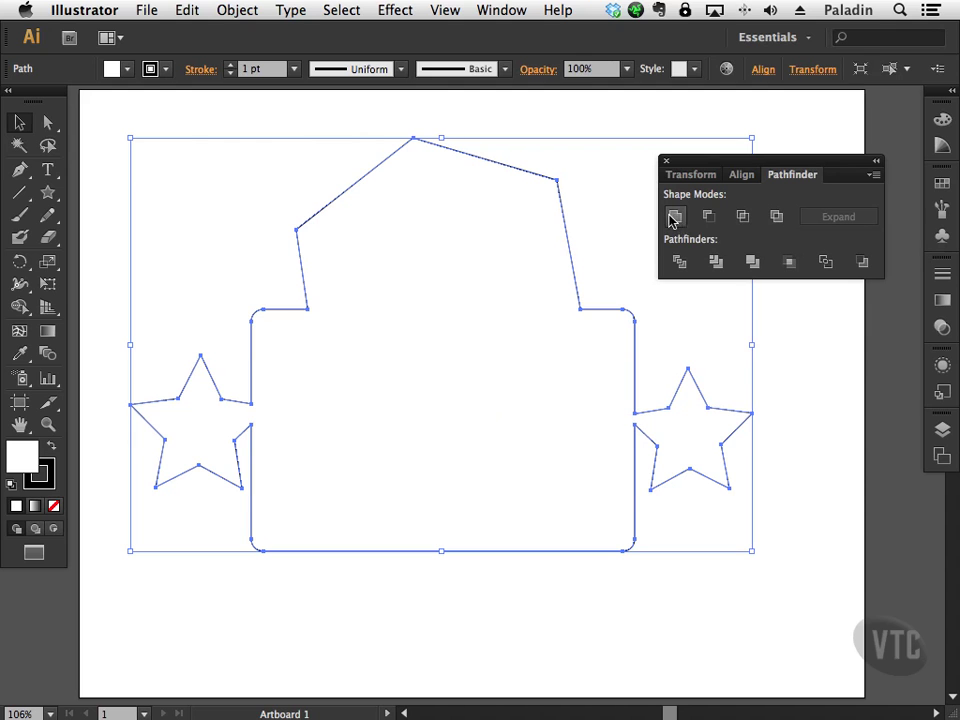
pyautogui.click(790, 343)
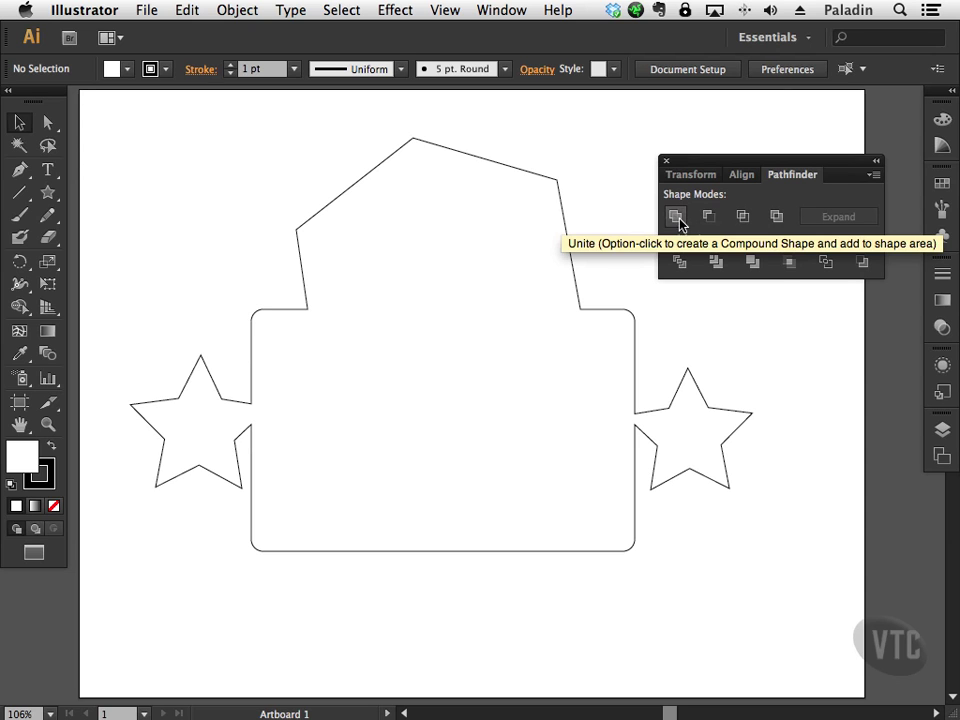
pyautogui.moveTo(92, 125); pyautogui.dragTo(720, 561)
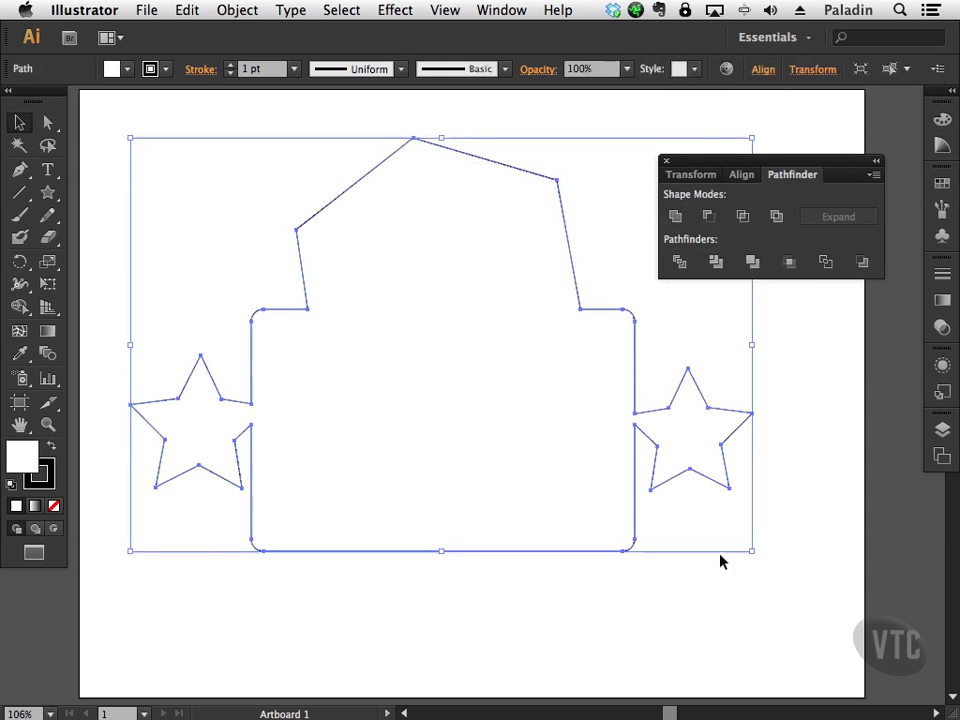
pyautogui.click(187, 9)
# Undo the earlier merge, switch to Outline view and select all four shapes.
pyautogui.click(200, 28)
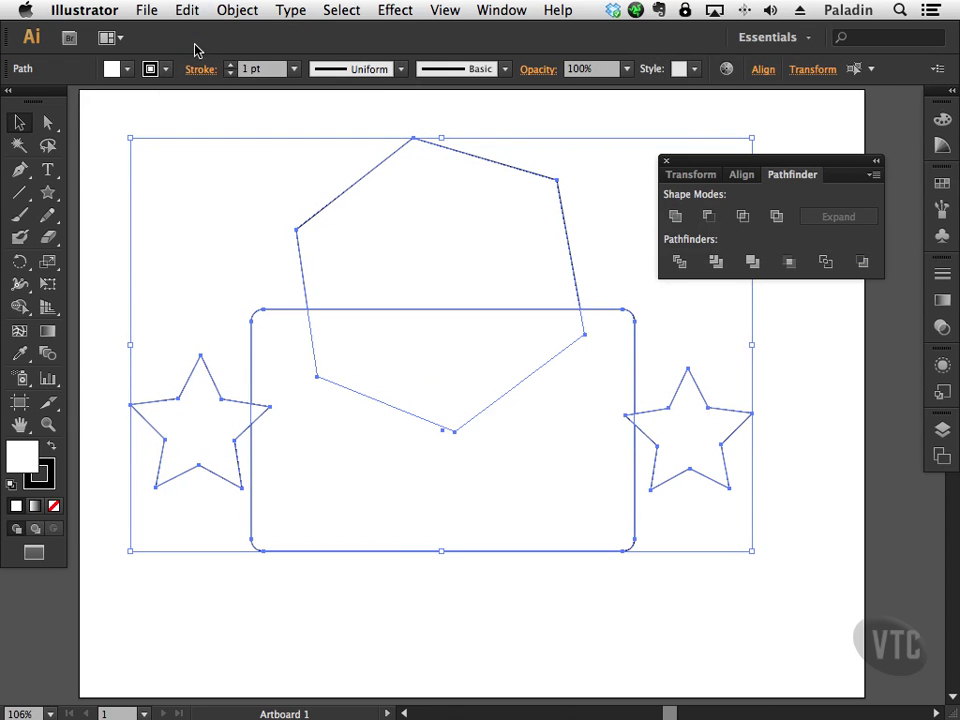
pyautogui.click(447, 12)
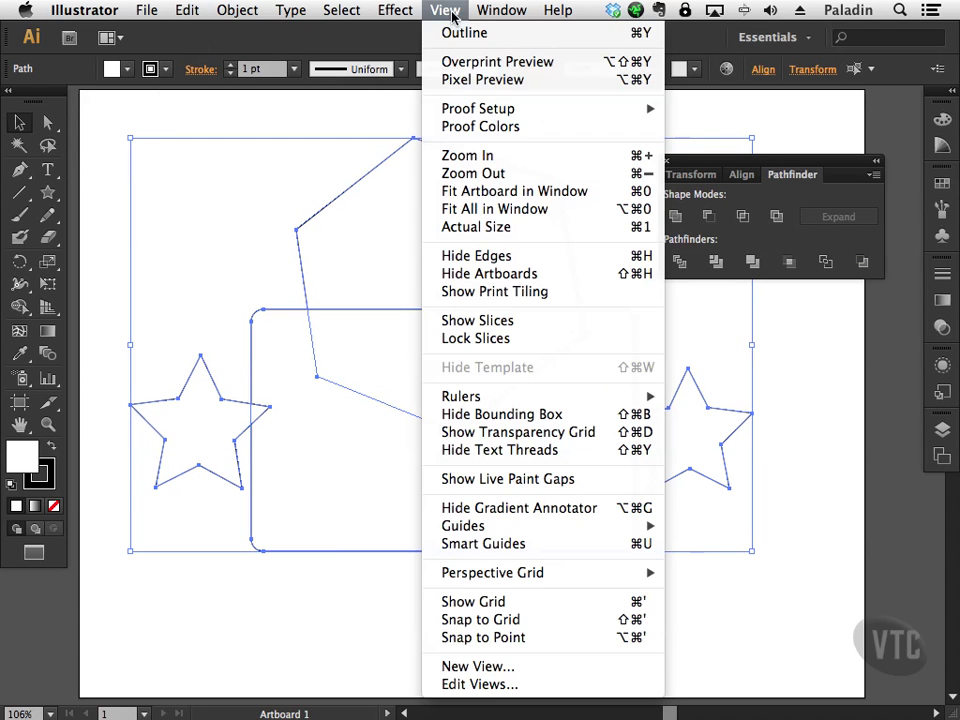
pyautogui.click(500, 40)
pyautogui.click(572, 158)
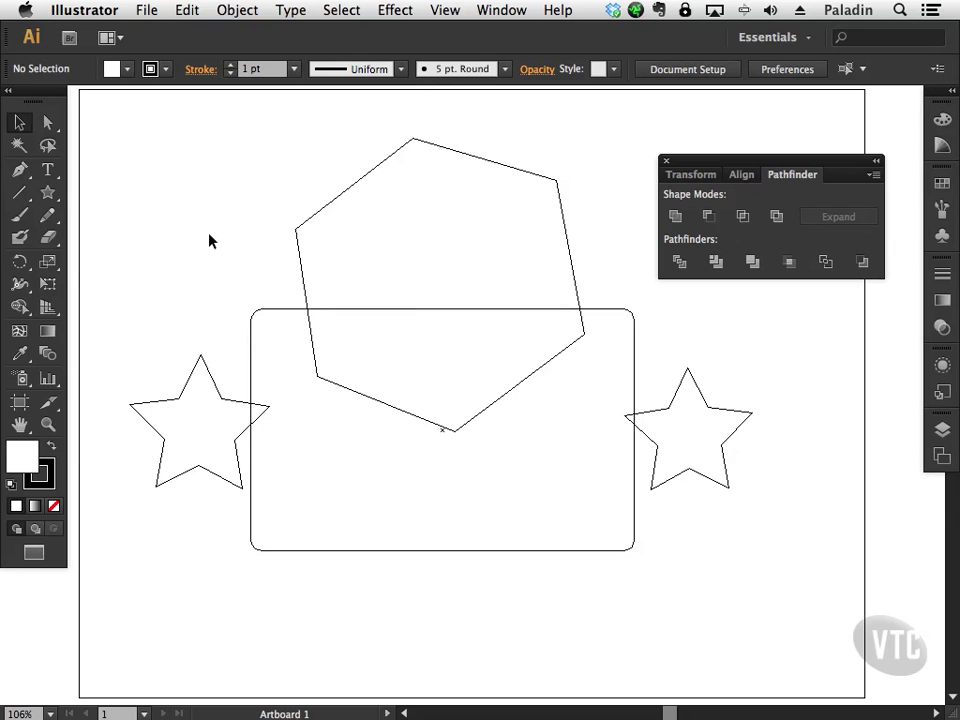
pyautogui.moveTo(86, 118); pyautogui.dragTo(763, 585)
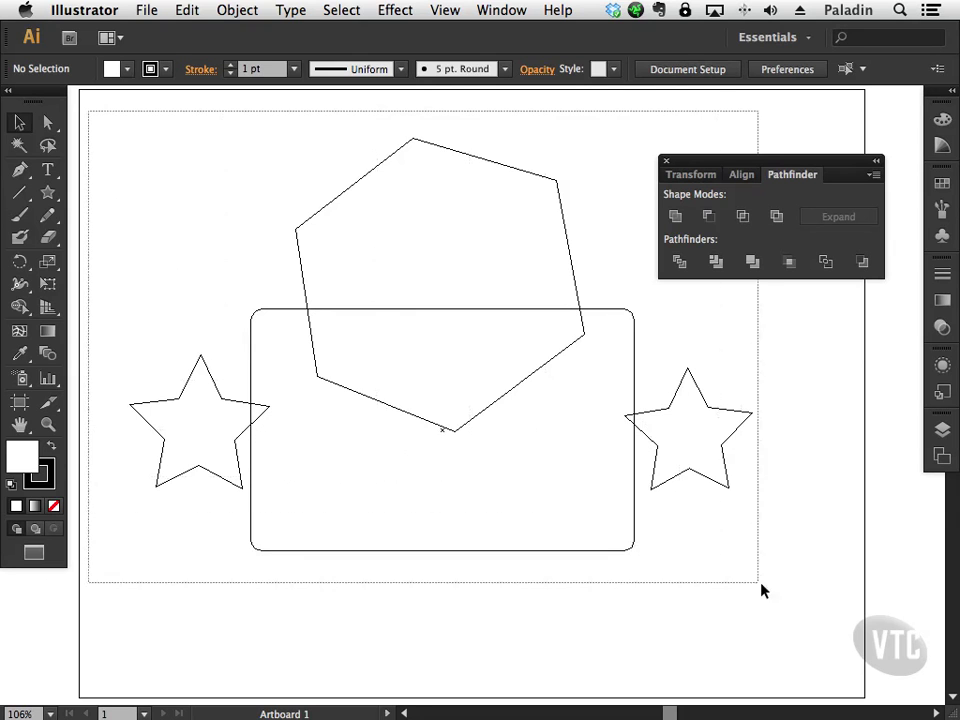
# Unite the shapes with Pathfinder and return to Preview view.
pyautogui.click(676, 216)
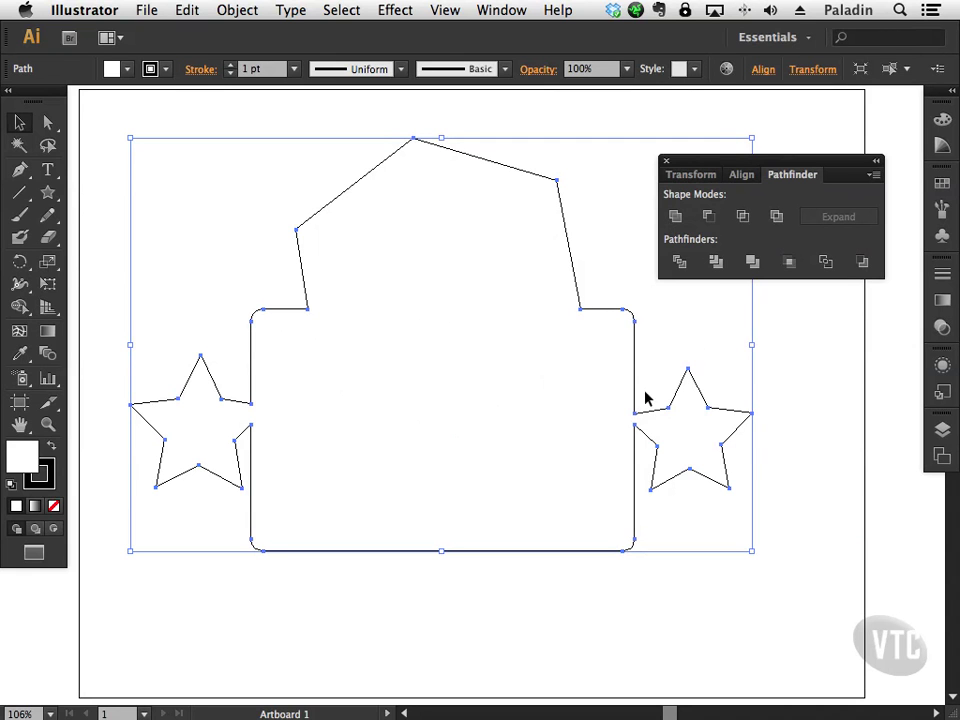
pyautogui.click(445, 10)
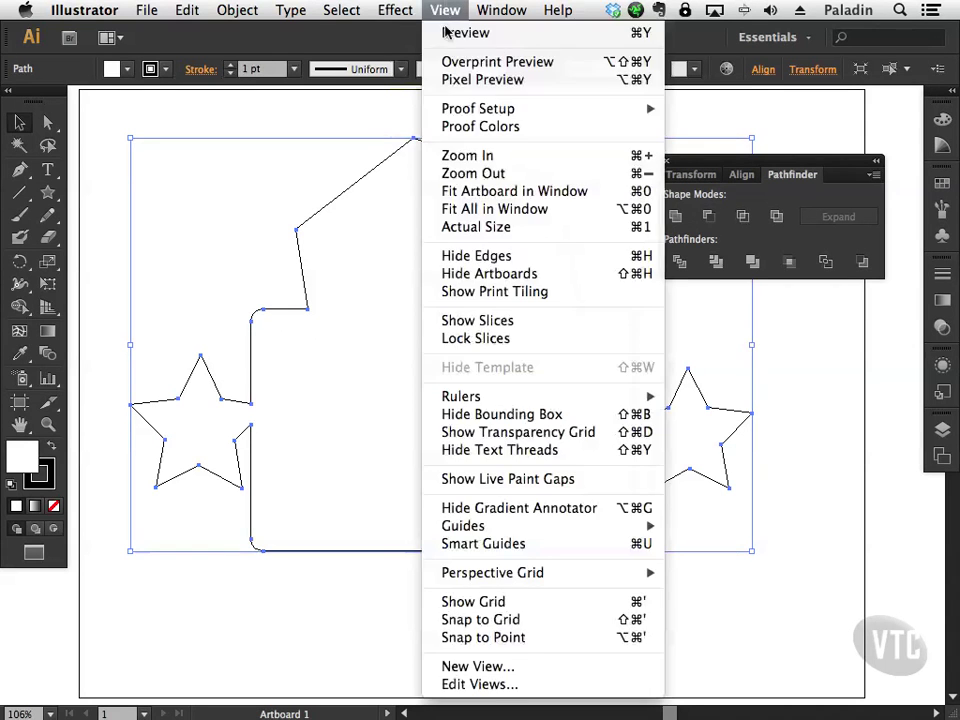
pyautogui.click(448, 34)
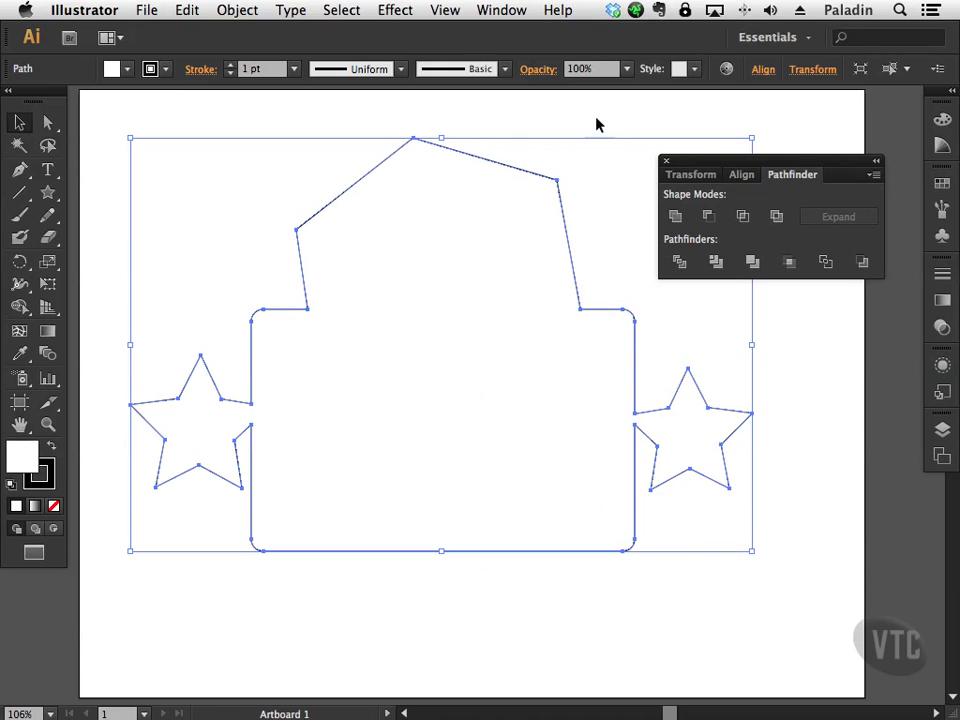
pyautogui.click(604, 193)
# Shift the united logo shape slightly down and right, then bring up the File menu.
pyautogui.moveTo(564, 216); pyautogui.dragTo(581, 240)
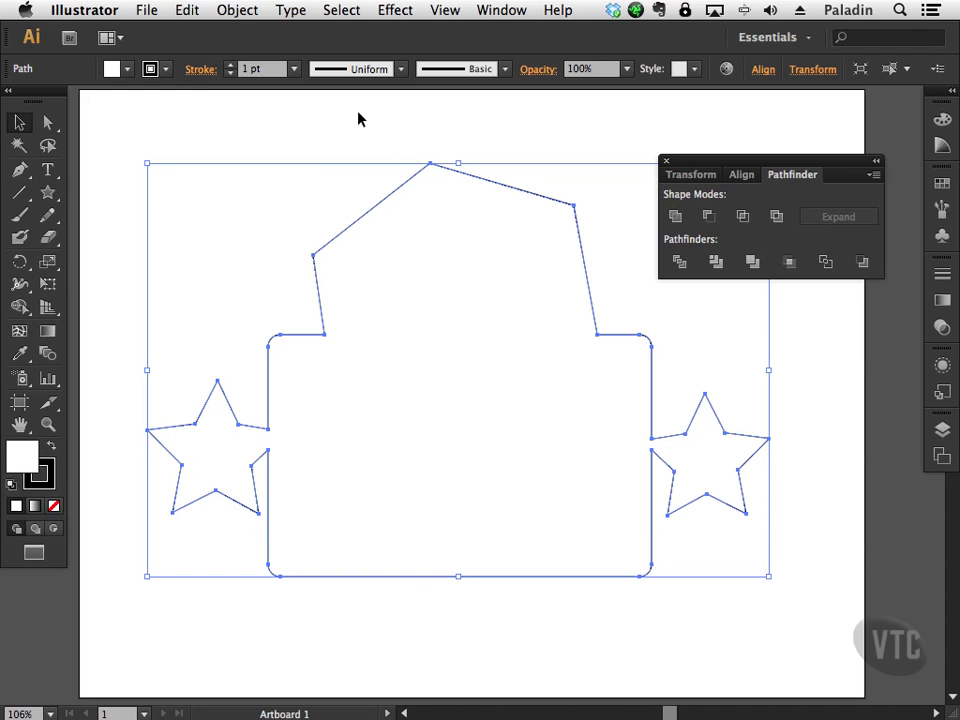
pyautogui.click(145, 10)
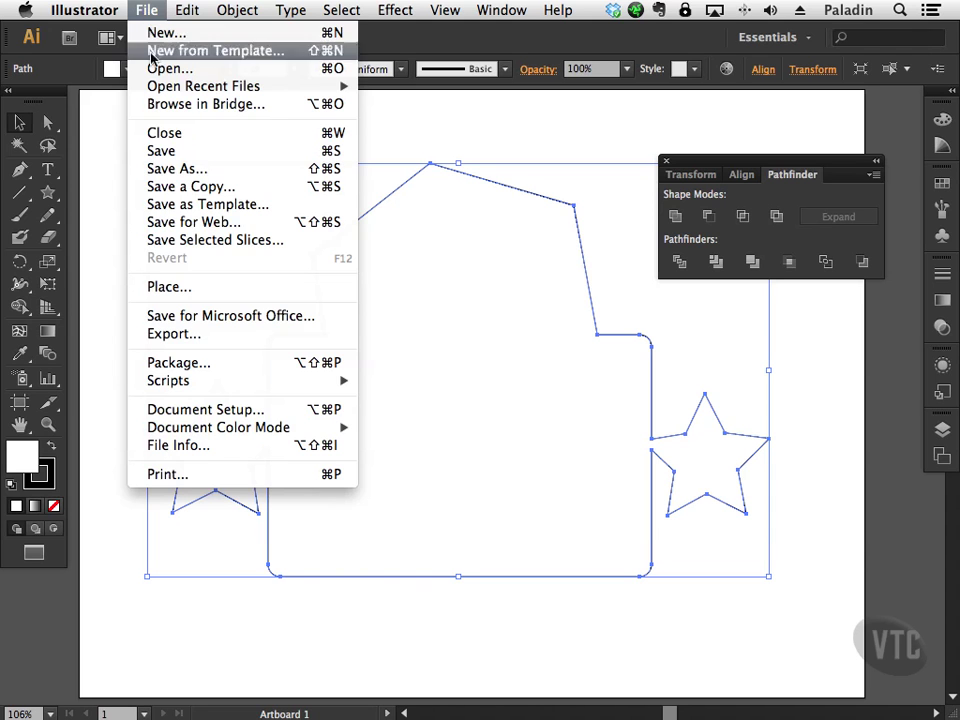
# Save the document to the Desktop as 'Awful logo'.
pyautogui.click(221, 152)
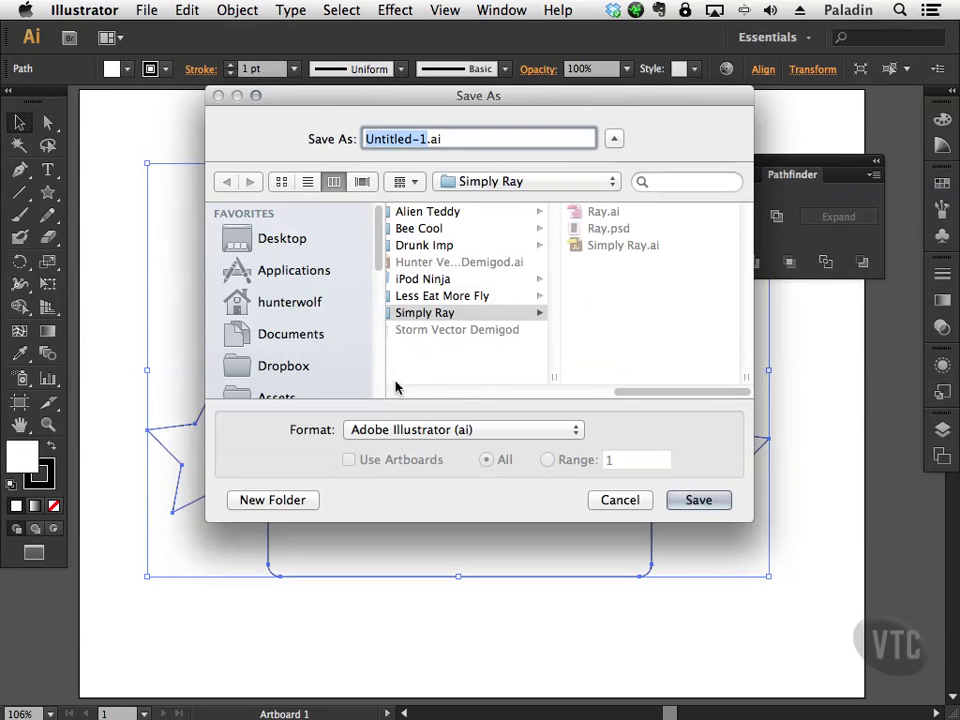
pyautogui.press('super+d')
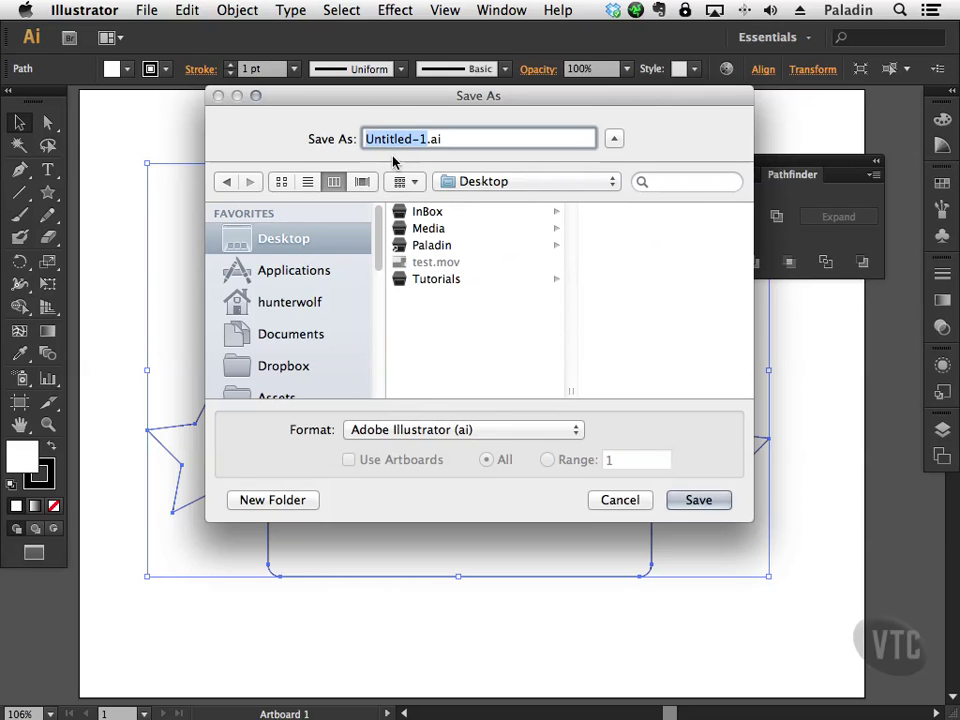
pyautogui.write('Awfu')
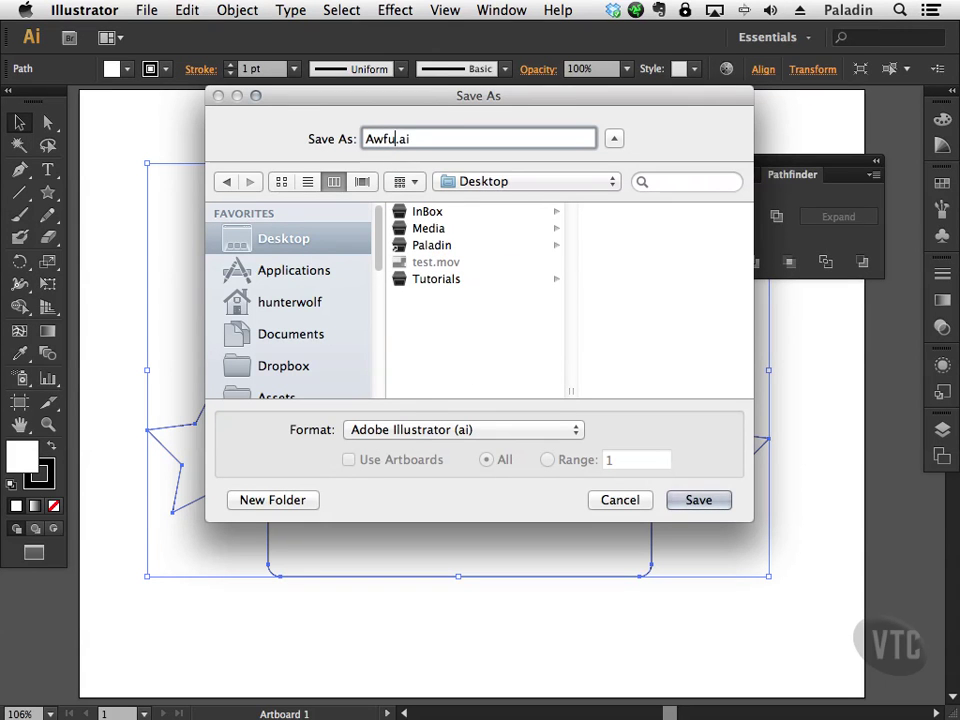
pyautogui.write('l logo')
pyautogui.click(697, 505)
# Reposition the Illustrator Options dialog and keep the version at Illustrator CS6.
pyautogui.moveTo(666, 484); pyautogui.dragTo(475, 121)
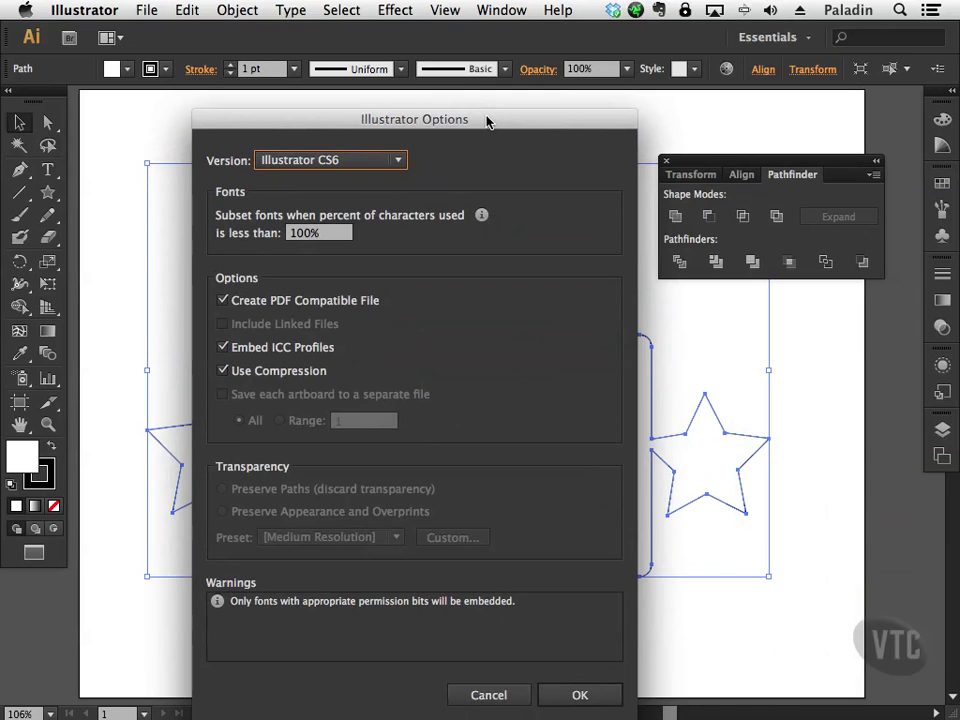
pyautogui.moveTo(514, 122); pyautogui.dragTo(519, 108)
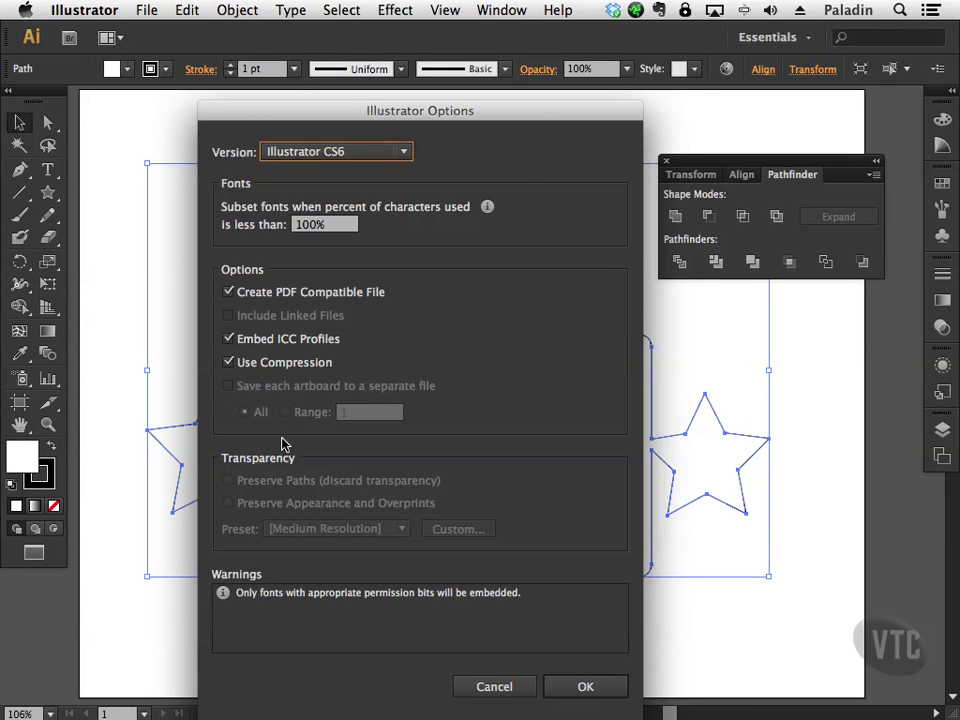
pyautogui.click(402, 153)
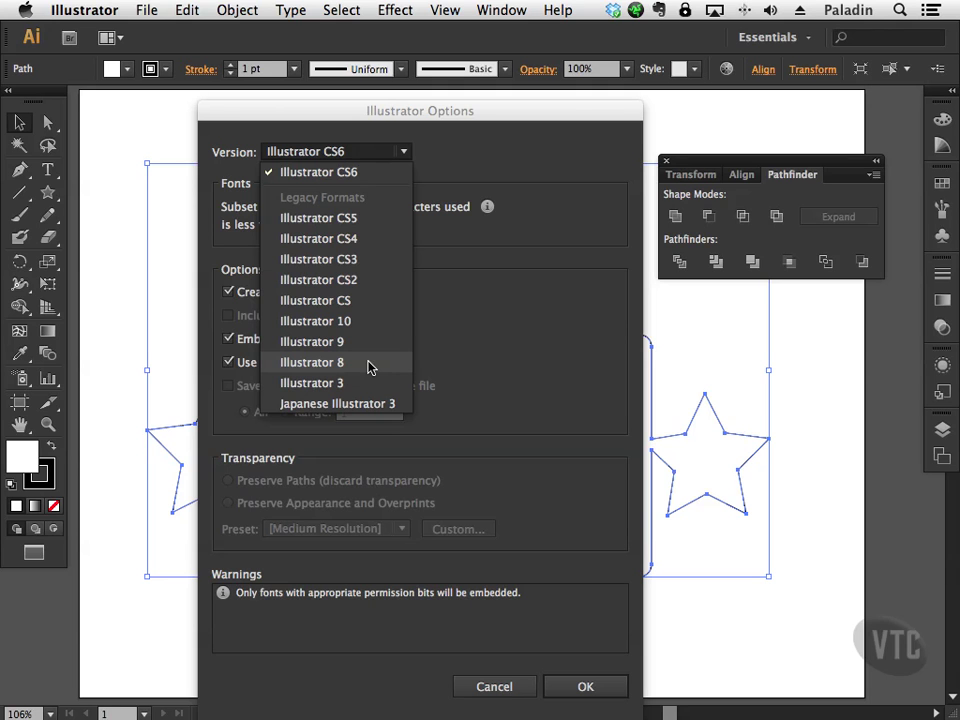
pyautogui.click(366, 172)
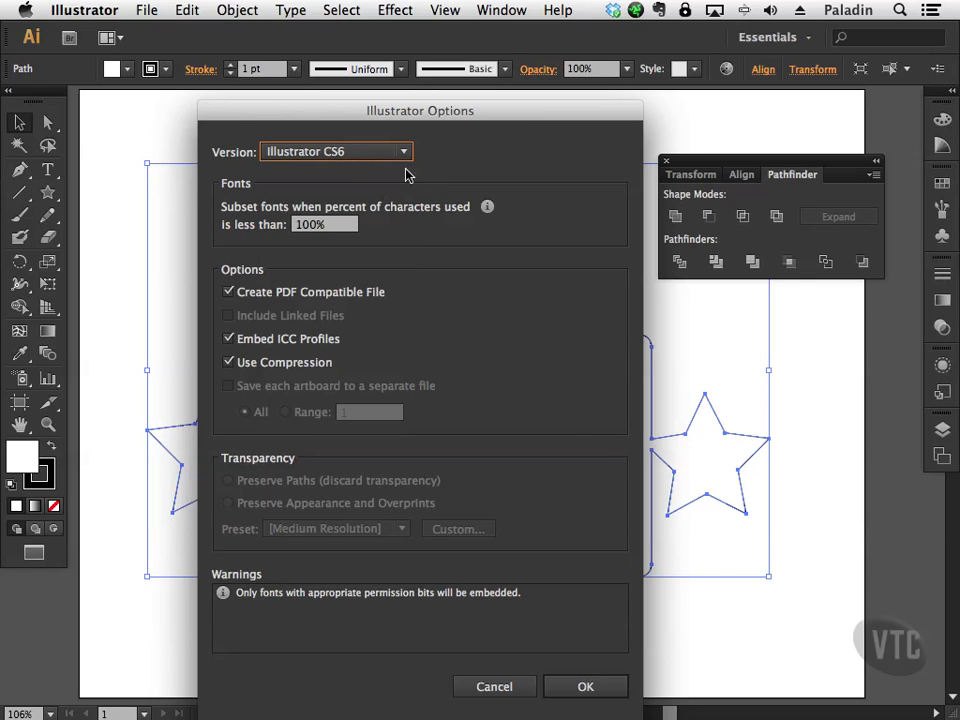
pyautogui.click(584, 686)
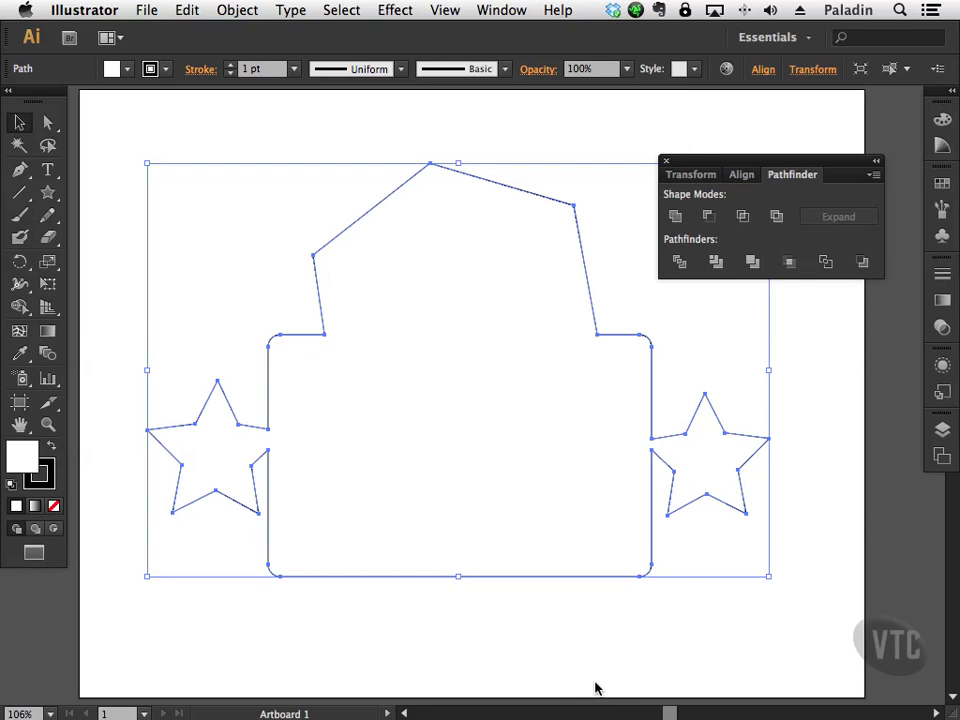